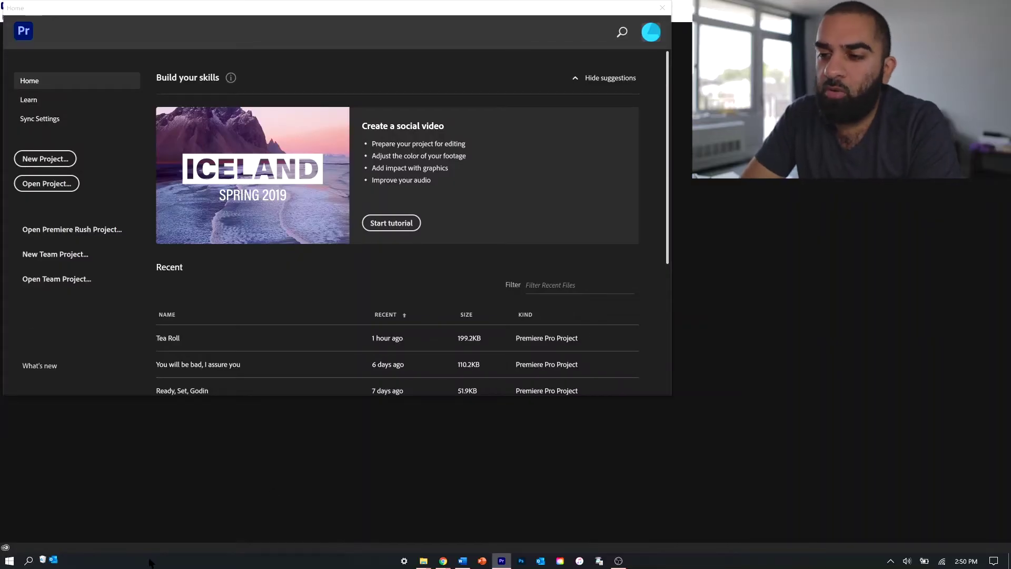
Step: Start a new project named 'The First 20 Premiere Pro' in the Premiere Pro Projects folder
click(43, 159)
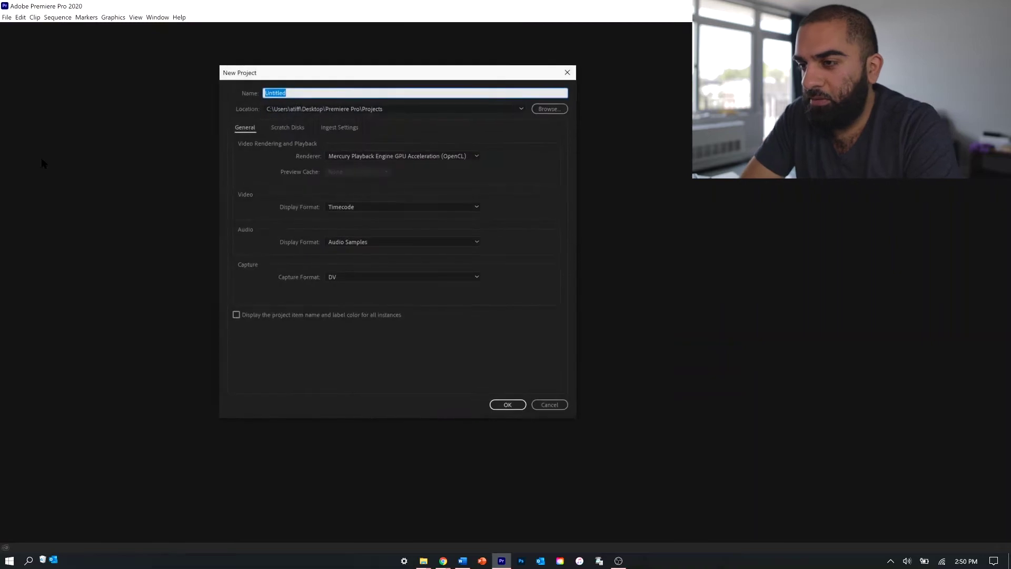
click(505, 403)
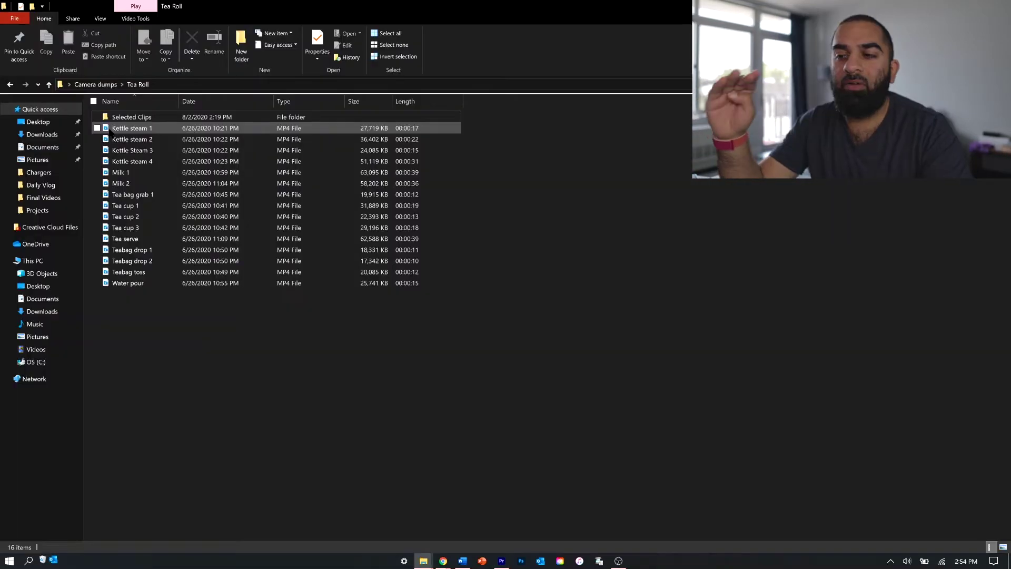
Step: Move Tea cup 3, Tea bag grab 1, Teabag toss, Water pour and Milk 2 into Selected Clips
drag(125, 217, 127, 118)
drag(126, 183, 121, 124)
drag(127, 239, 126, 118)
drag(126, 238, 127, 118)
drag(111, 173, 126, 118)
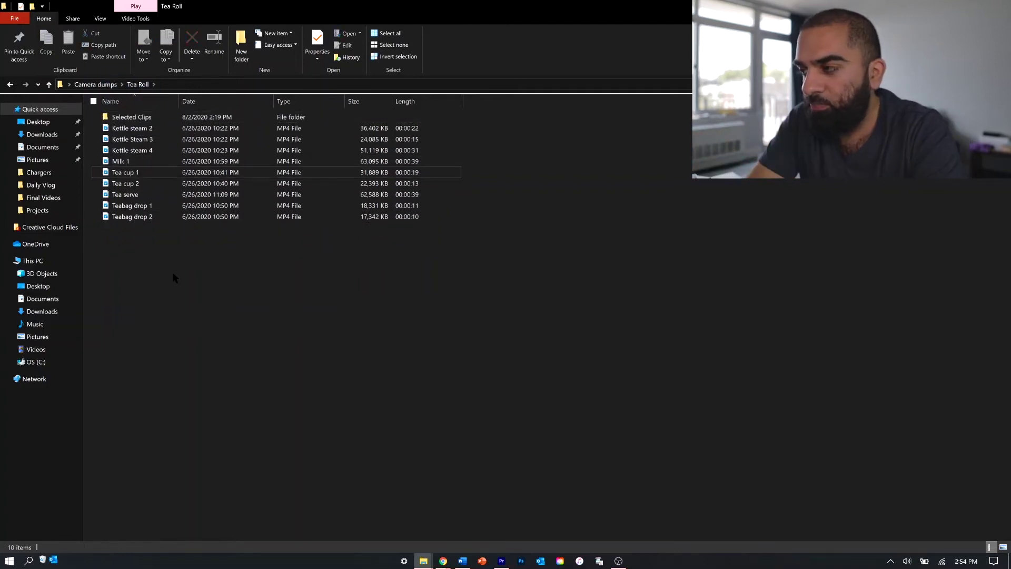
click(501, 561)
drag(419, 9, 604, 63)
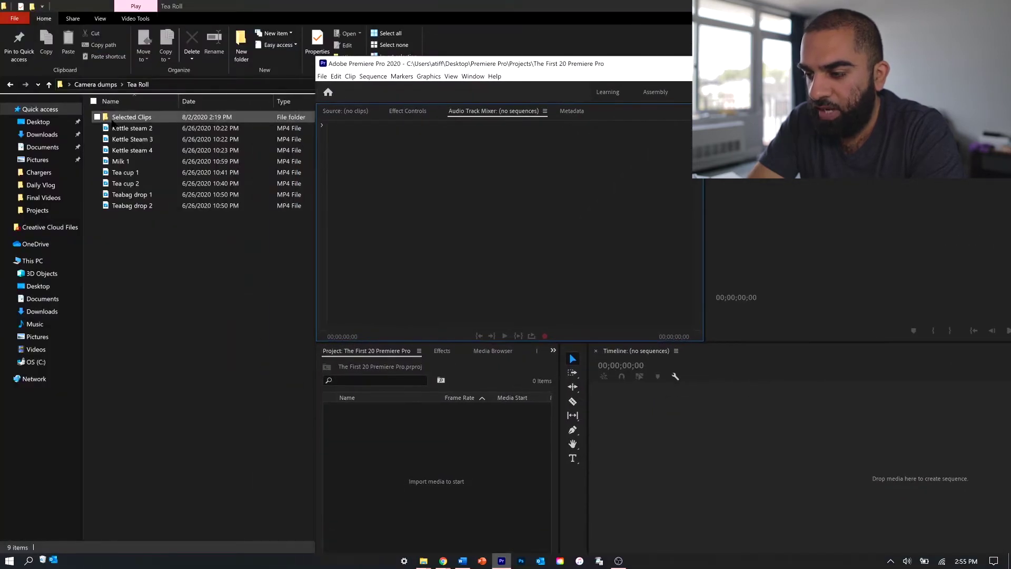
Step: Import the Selected Clips folder into the Project panel and maximize the Premiere window
drag(107, 118, 423, 471)
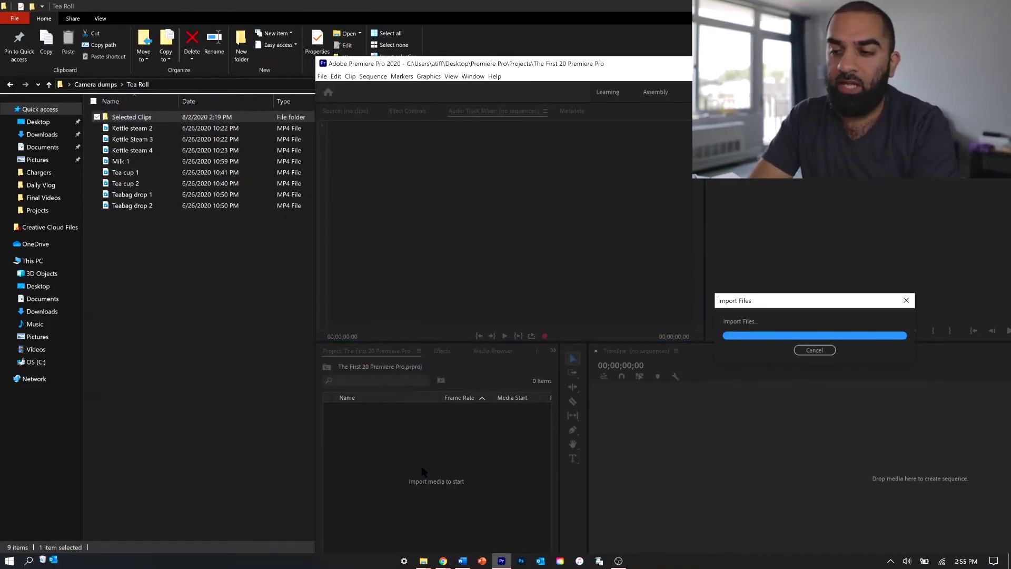
drag(681, 65, 385, 26)
double_click(386, 25)
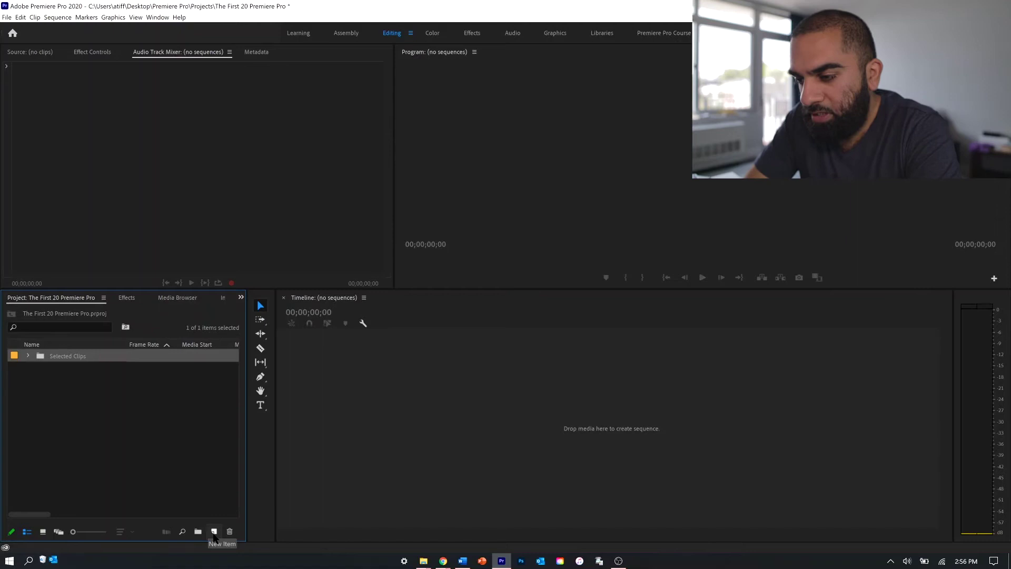
Step: Create a Digital SLR 1080p24 sequence at 1920×1080, 23.976 fps
click(214, 531)
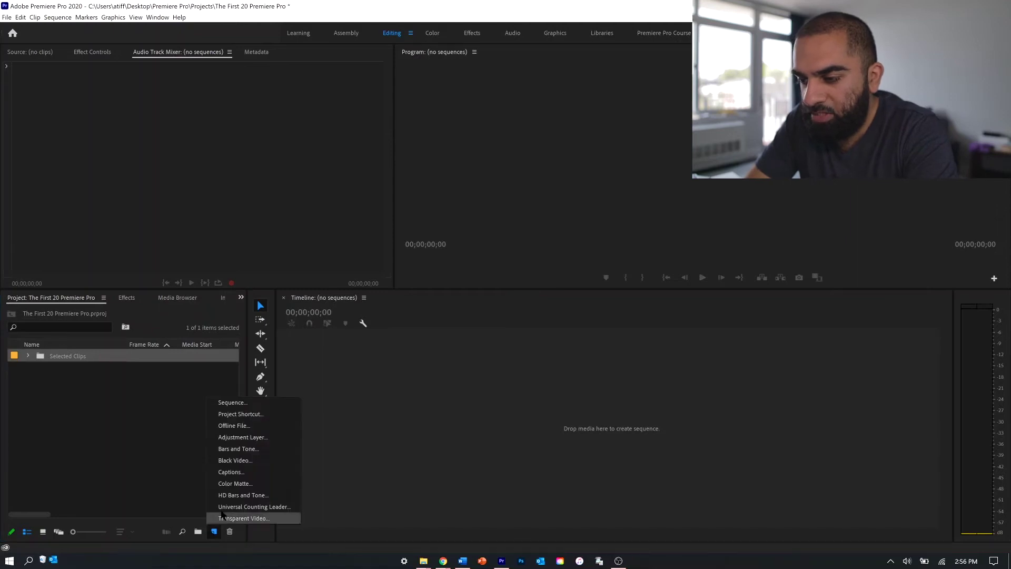
click(230, 403)
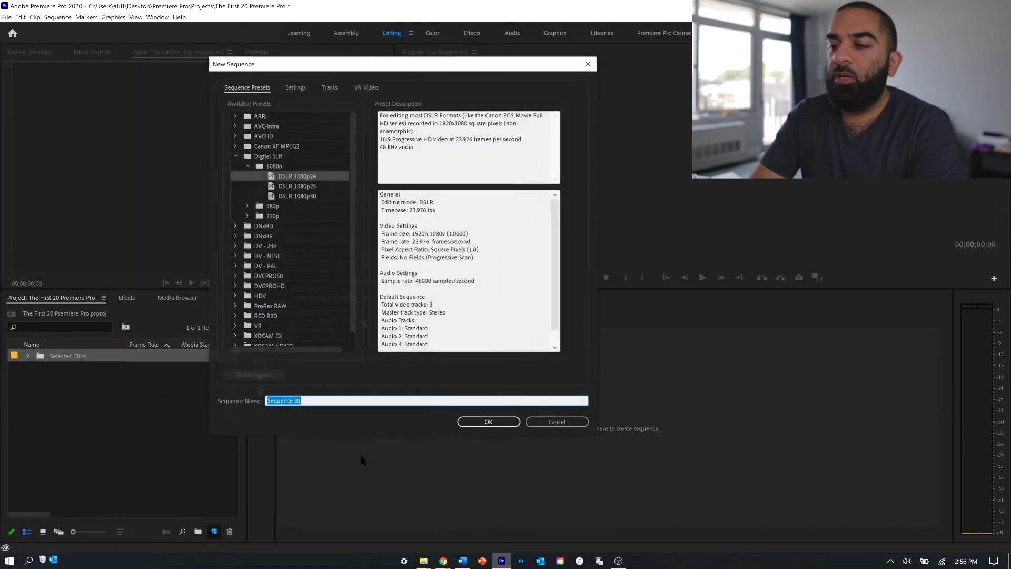
click(293, 90)
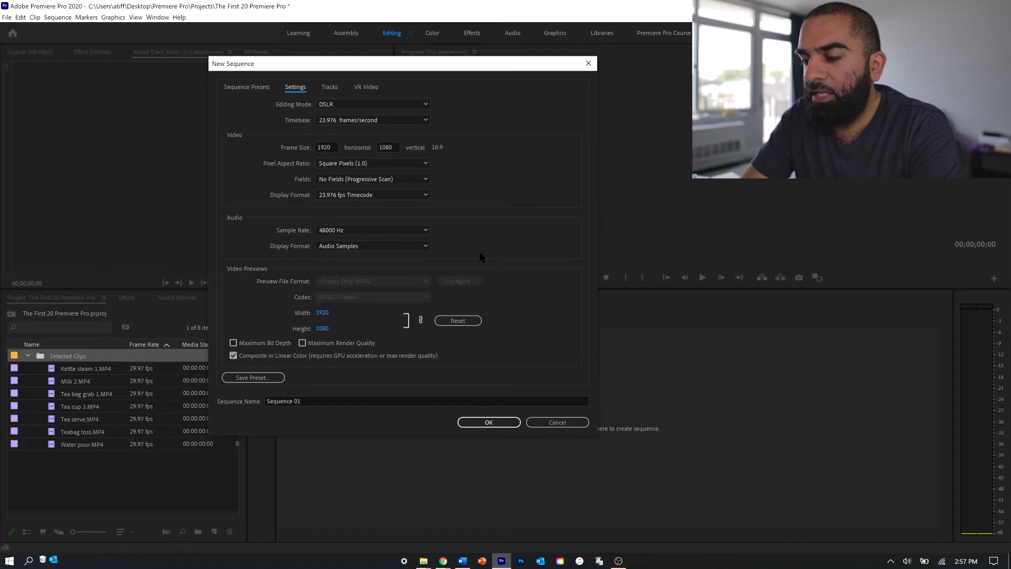
click(480, 421)
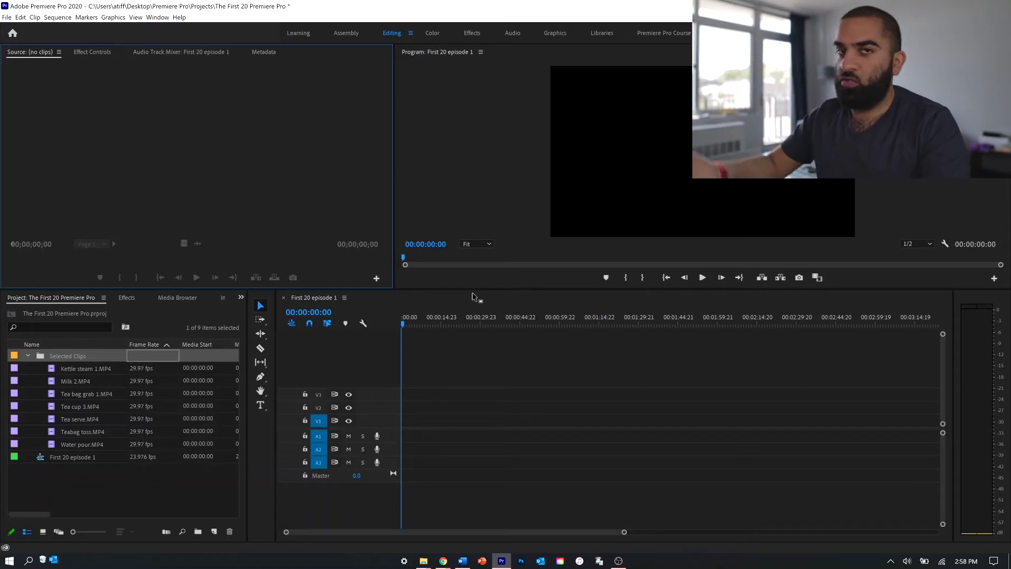
Step: Insert Kettle steam 1 at the sequence start, followed by Tea cup 3 and Tea bag grab 1
click(53, 371)
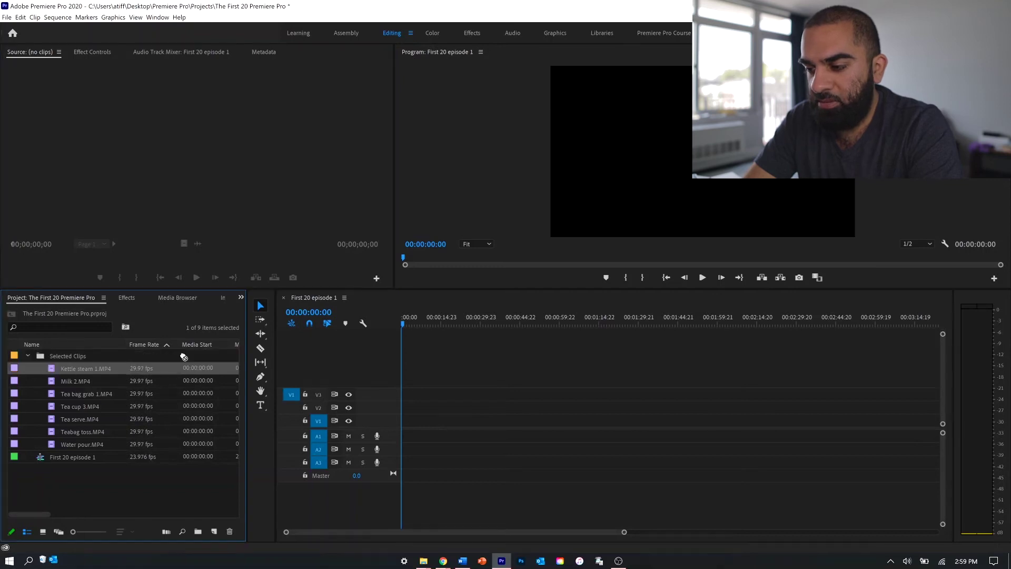
double_click(79, 406)
key(space)
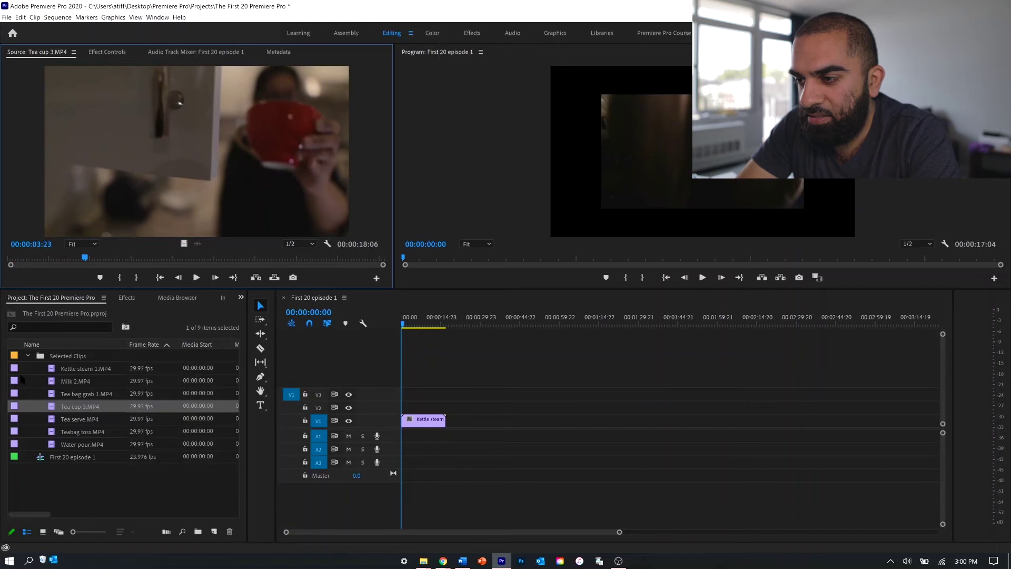
drag(53, 410, 559, 353)
drag(461, 416, 448, 419)
drag(51, 398, 530, 403)
drag(501, 420, 498, 420)
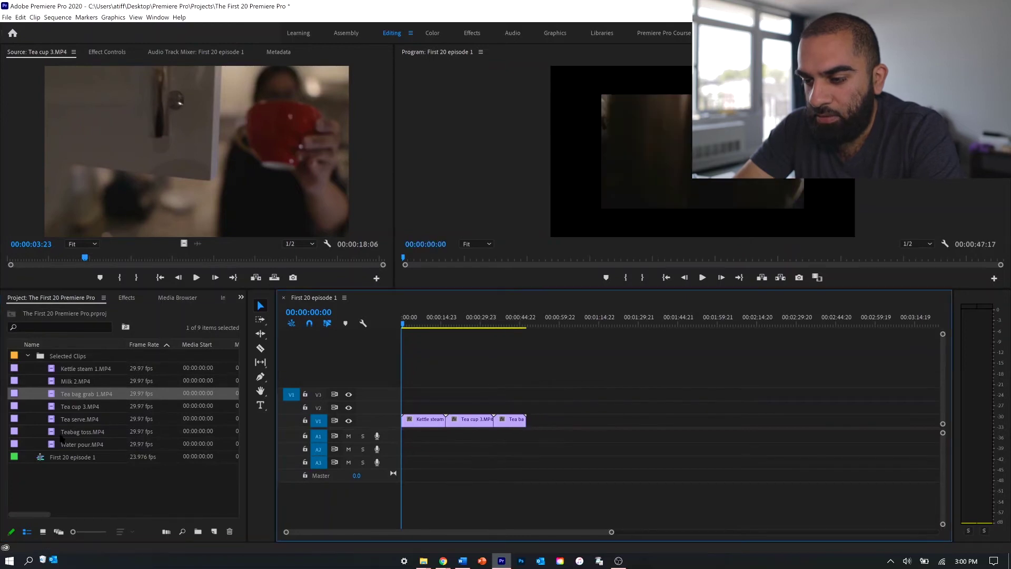
Step: Append Teabag toss, Teabag drop 1, Water pour, Milk 2 and Tea serve on V1
drag(51, 432, 490, 369)
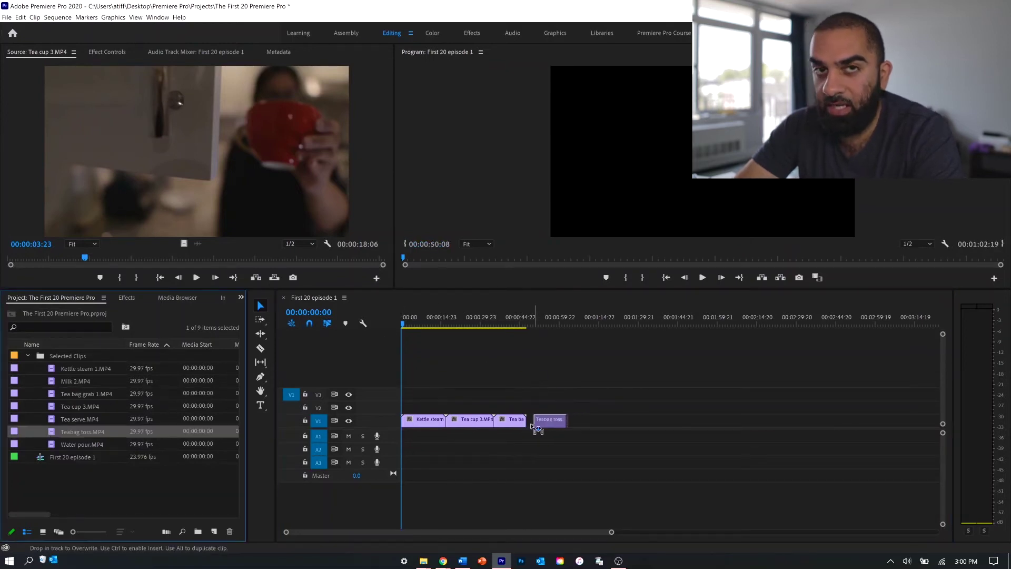
drag(532, 427, 528, 424)
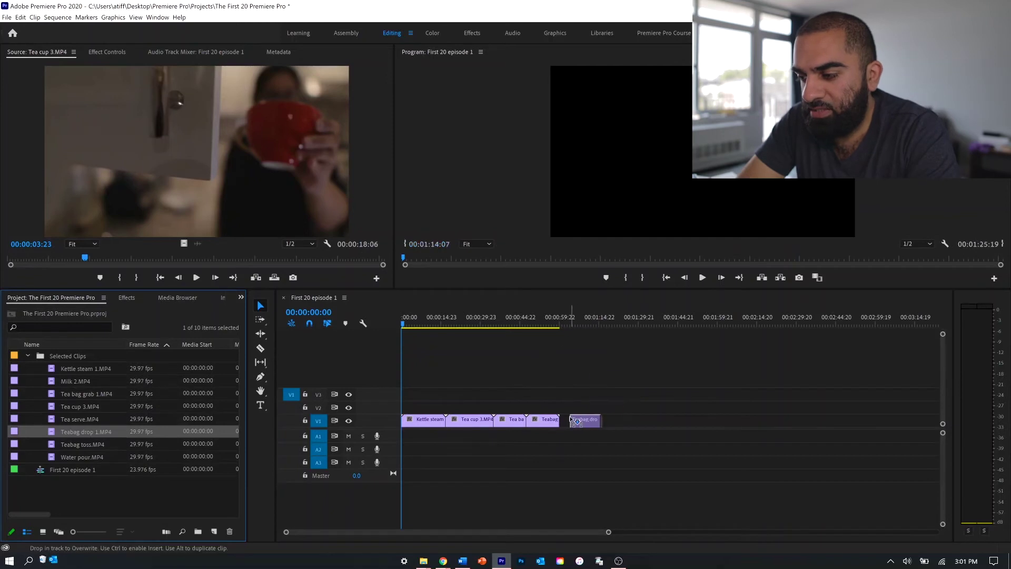
drag(577, 419, 567, 420)
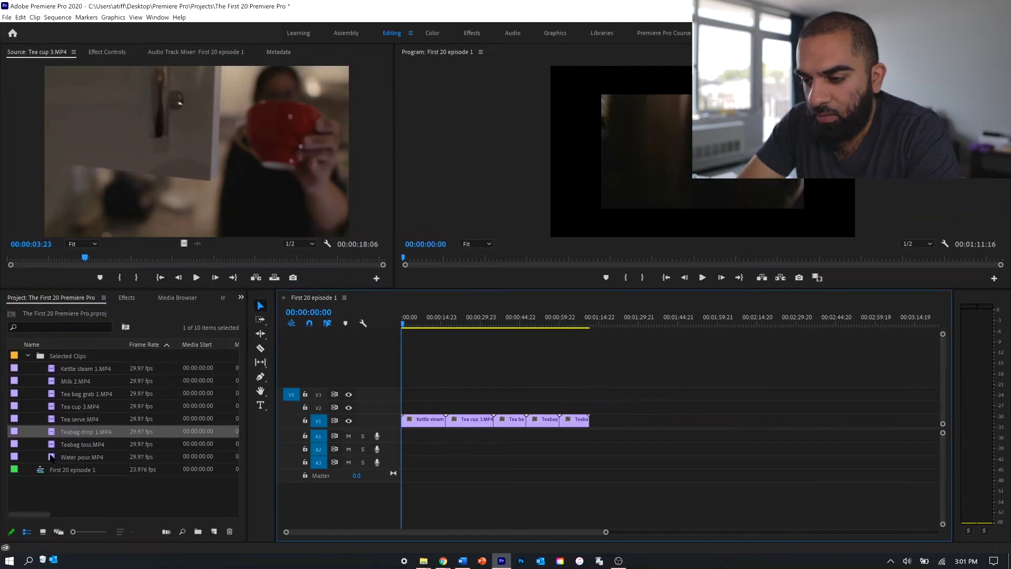
drag(82, 457, 425, 378)
drag(602, 432, 591, 428)
drag(75, 380, 638, 470)
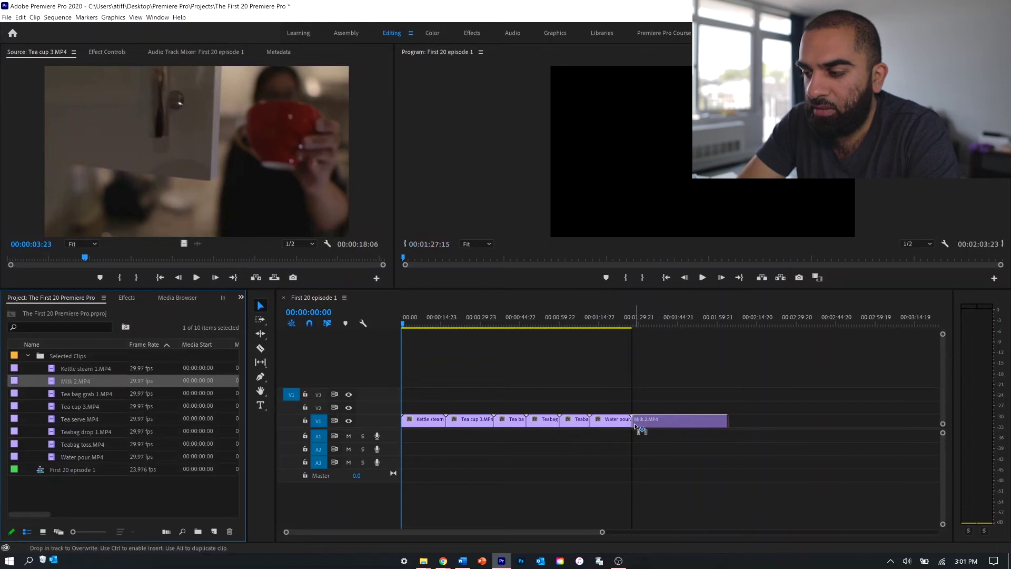
drag(637, 428, 634, 427)
drag(51, 425, 739, 432)
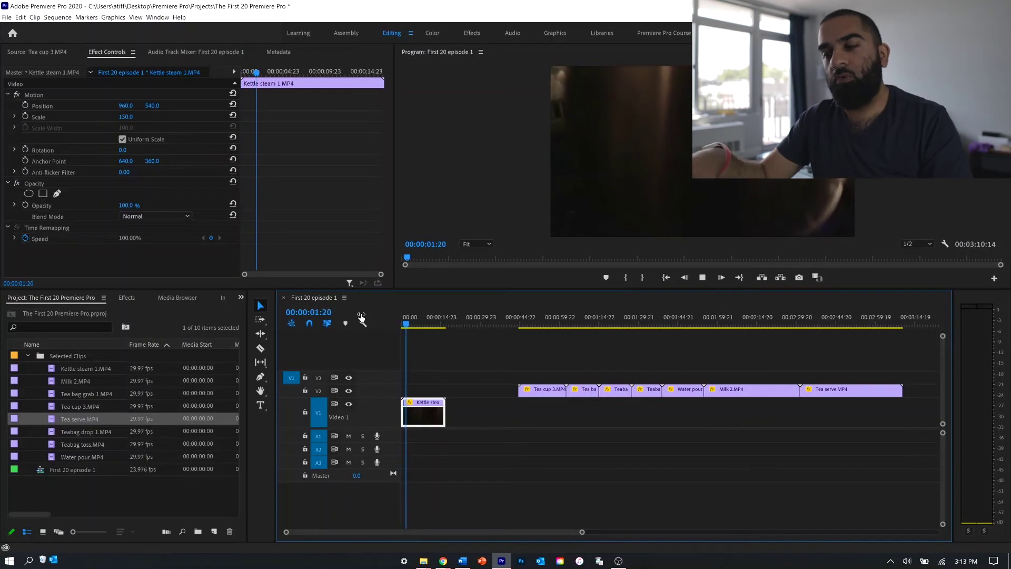
Step: Razor-cut the Kettle steam 1 clip at 00:00:02:07 on the timeline
key(space)
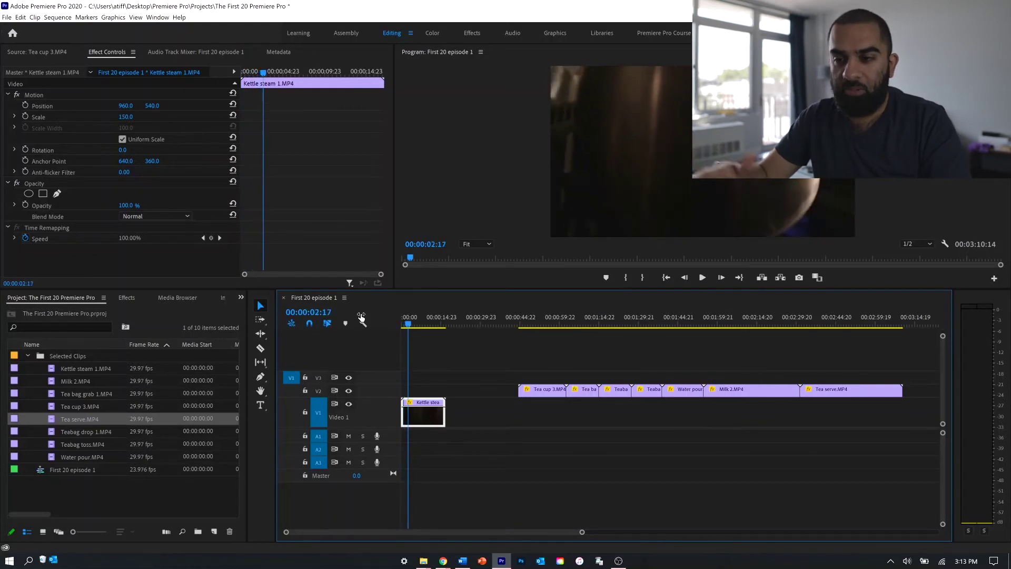
key(shift+Left)
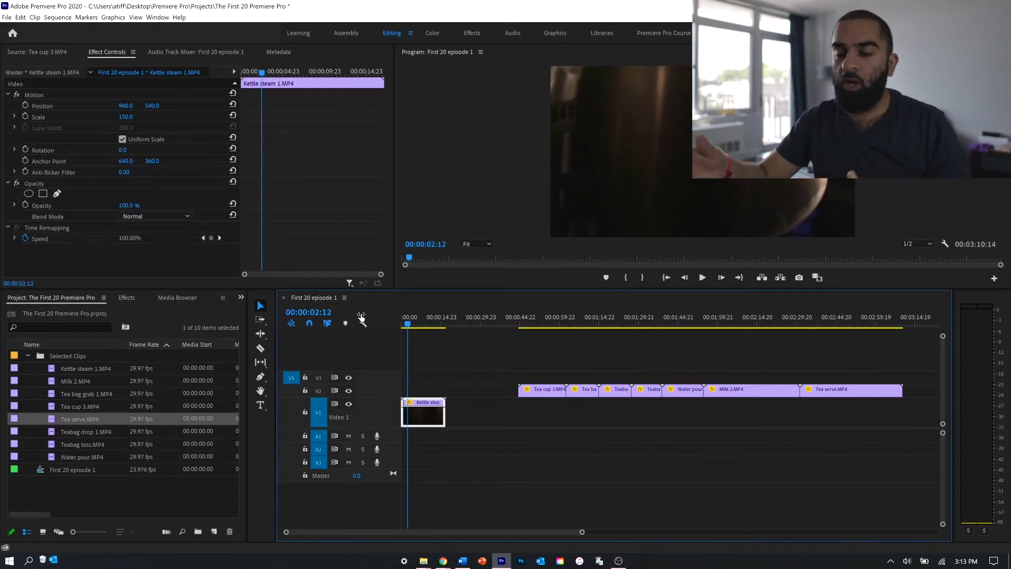
key(equal)
key(equal)
key(equal)
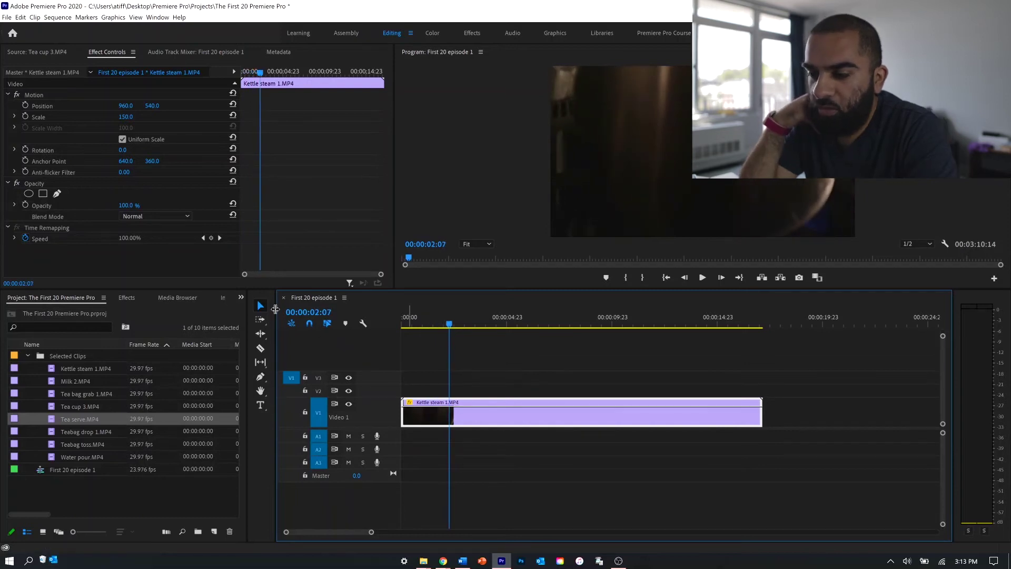
click(260, 349)
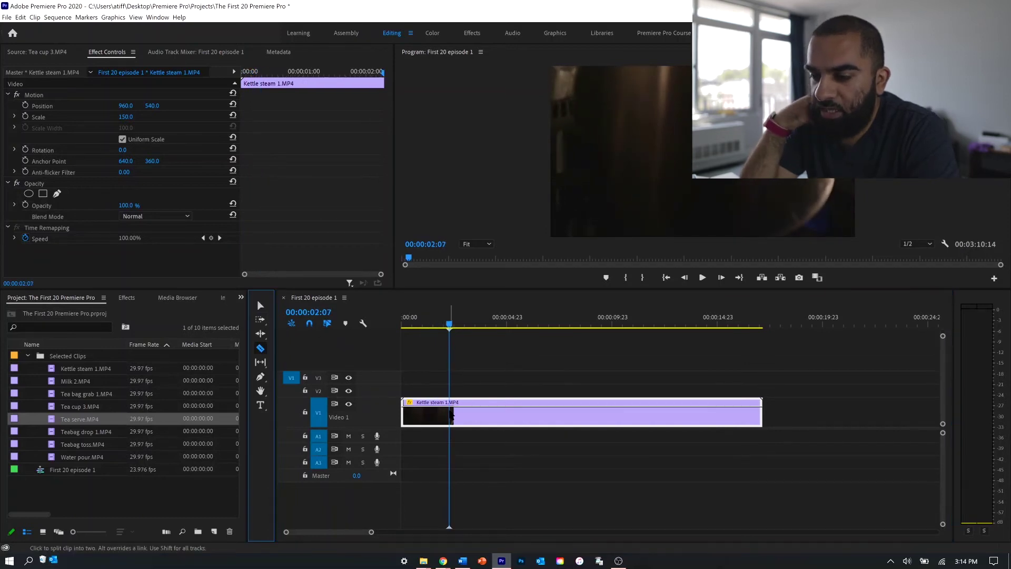
click(449, 414)
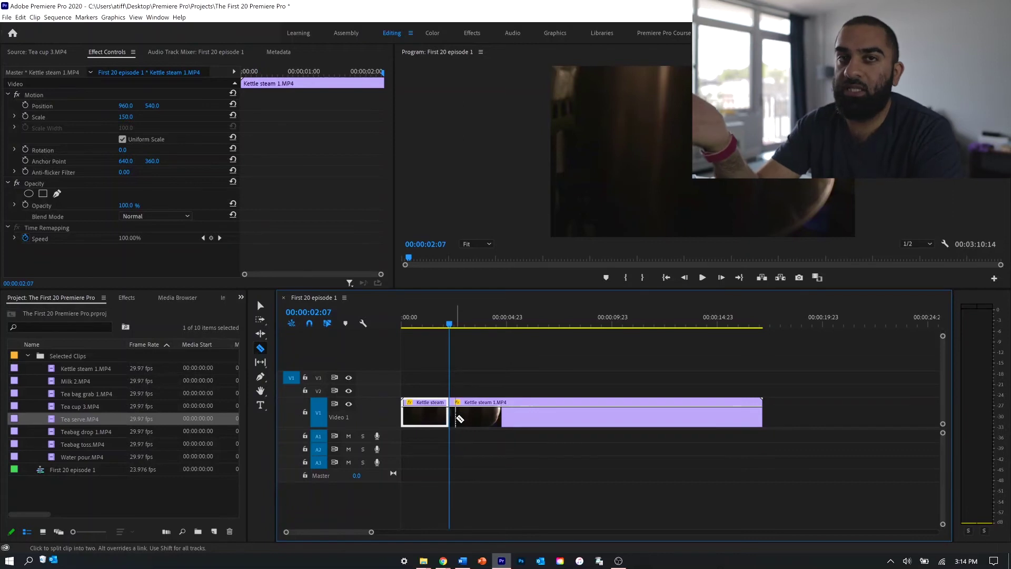